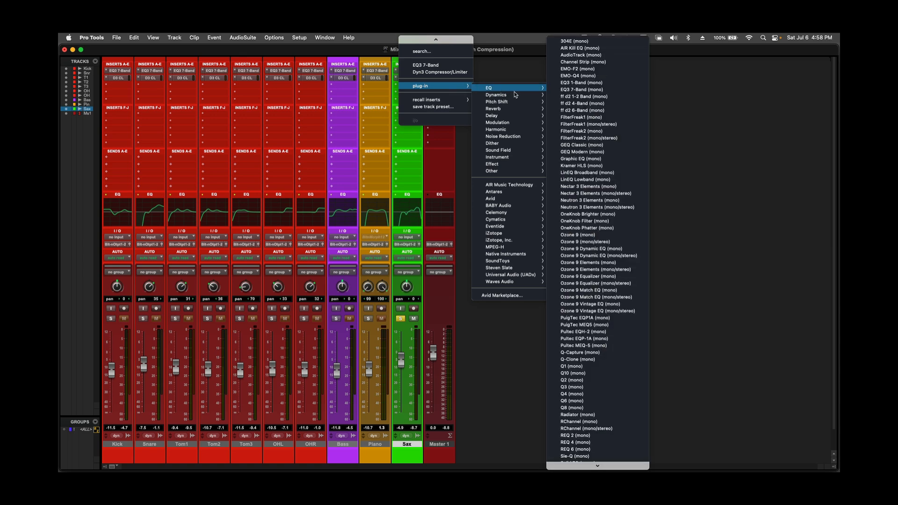
# Insert the mono AIR Reverb on the Sax track and reposition its plug-in window beside the mixer channels
pyautogui.moveTo(533, 110)
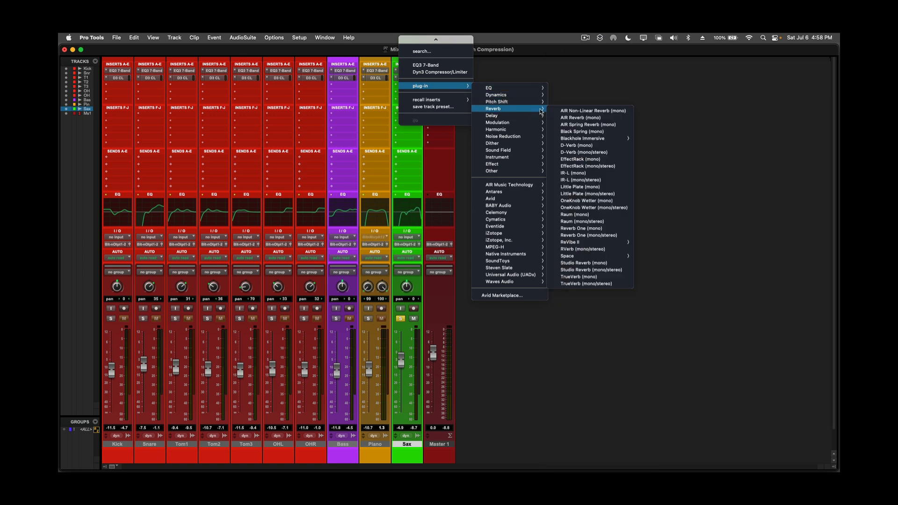
pyautogui.click(576, 119)
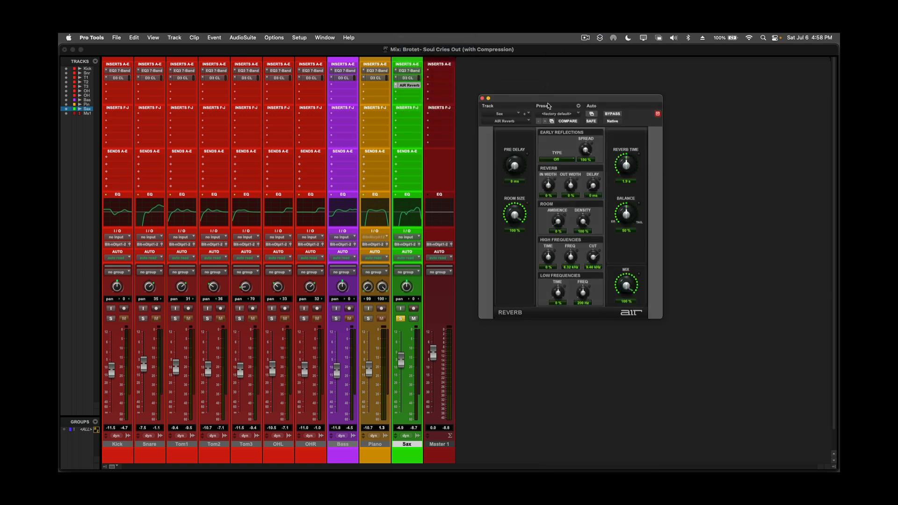
pyautogui.moveTo(540, 98); pyautogui.dragTo(528, 70)
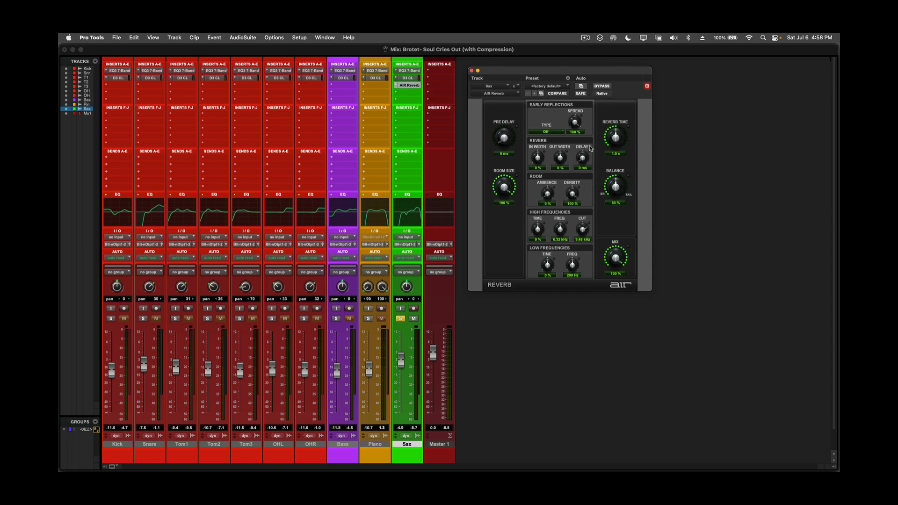
pyautogui.moveTo(580, 72); pyautogui.dragTo(584, 117)
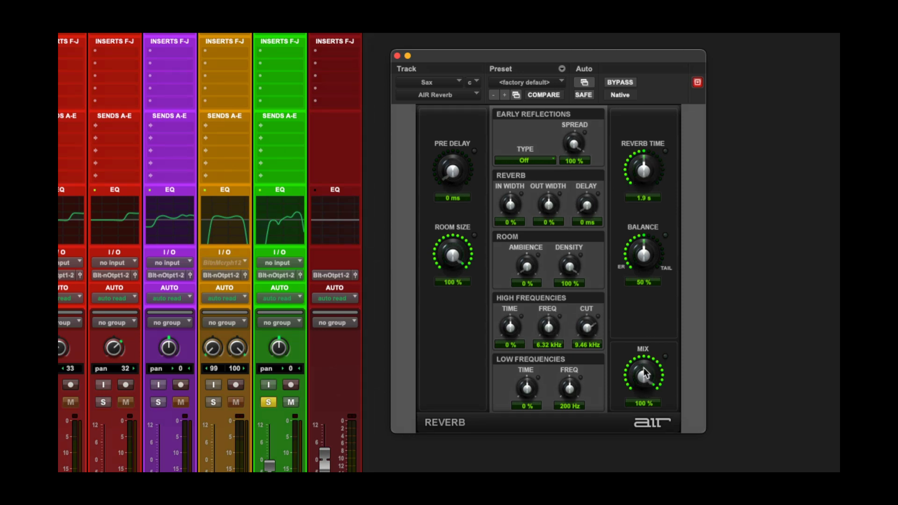
# Sweep the reverb's Mix down to about 2% and back up to 100%
pyautogui.moveTo(644, 372); pyautogui.dragTo(641, 456)
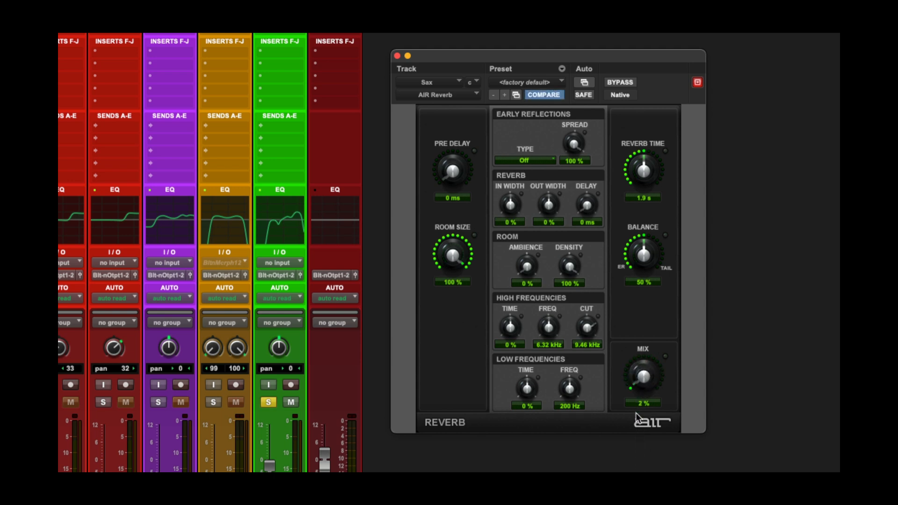
pyautogui.moveTo(630, 324); pyautogui.dragTo(627, 446)
pyautogui.moveTo(652, 382); pyautogui.dragTo(660, 258)
pyautogui.moveTo(653, 379); pyautogui.dragTo(666, 351)
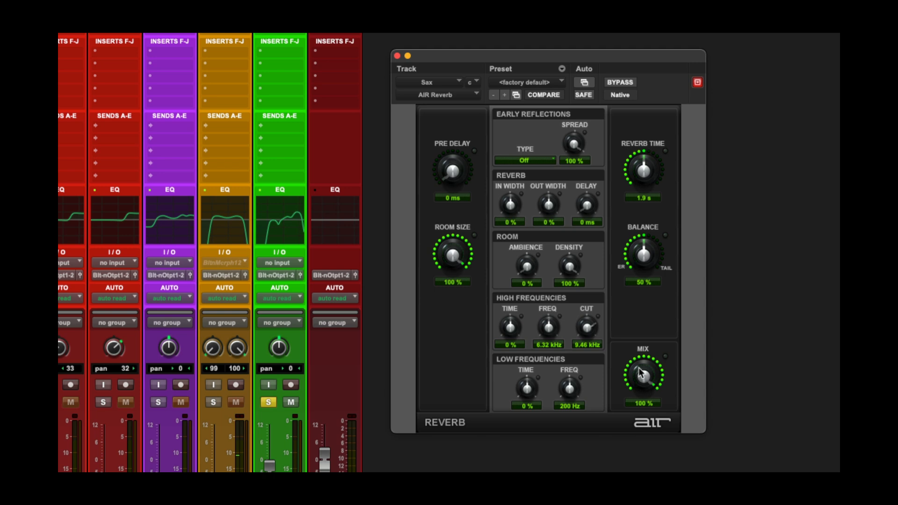
# Set the reverb's Mix to 30% on the Sax track
pyautogui.moveTo(641, 374); pyautogui.dragTo(644, 412)
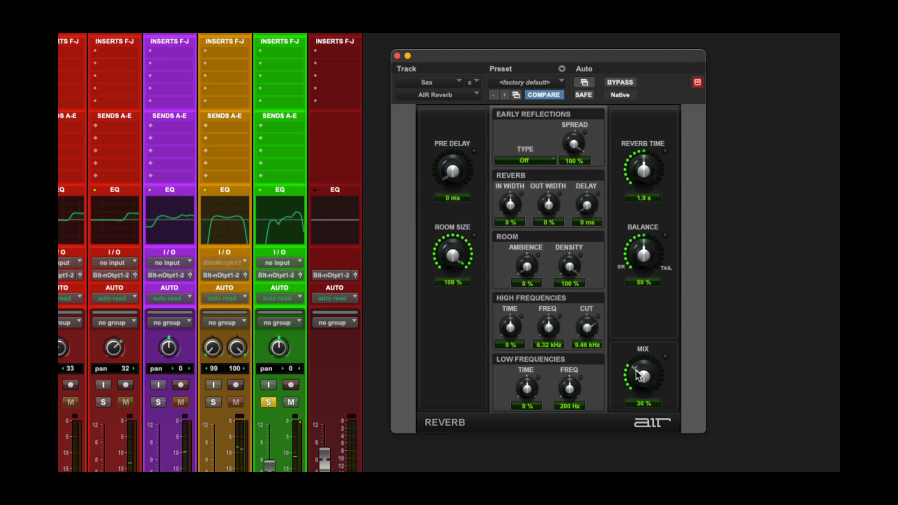
pyautogui.moveTo(636, 370); pyautogui.dragTo(637, 382)
pyautogui.moveTo(641, 375); pyautogui.dragTo(641, 361)
# Adjust the Reverb Time up and down and settle it at 1.5 s
pyautogui.moveTo(644, 166)
pyautogui.mouseDown()
pyautogui.moveTo(635, 198)
pyautogui.moveTo(641, 177)
pyautogui.mouseUp()
pyautogui.moveTo(642, 178); pyautogui.dragTo(641, 152)
pyautogui.moveTo(641, 177); pyautogui.dragTo(642, 171)
pyautogui.moveTo(643, 172); pyautogui.dragTo(637, 229)
# Sweep the Balance between early reflections and tail from 0% to 100%, and settle it at 39%
pyautogui.moveTo(646, 243); pyautogui.dragTo(629, 317)
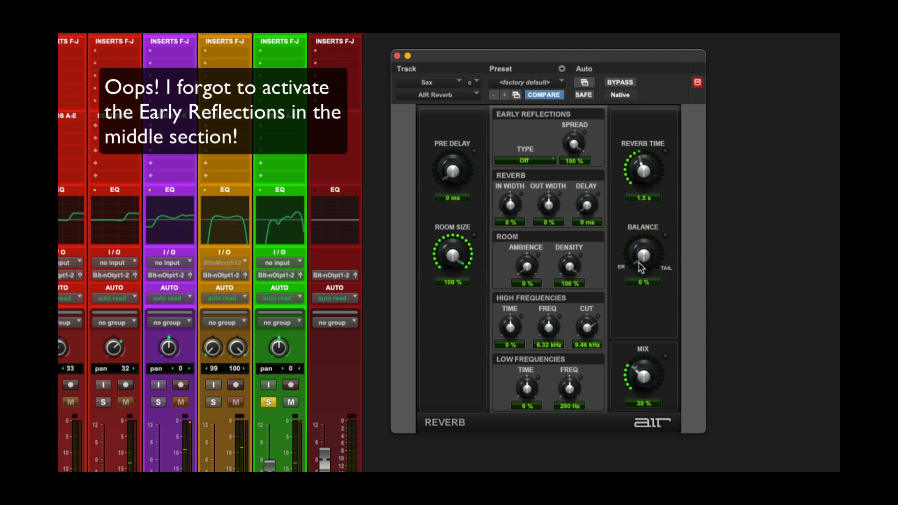
pyautogui.moveTo(639, 267); pyautogui.dragTo(654, 186)
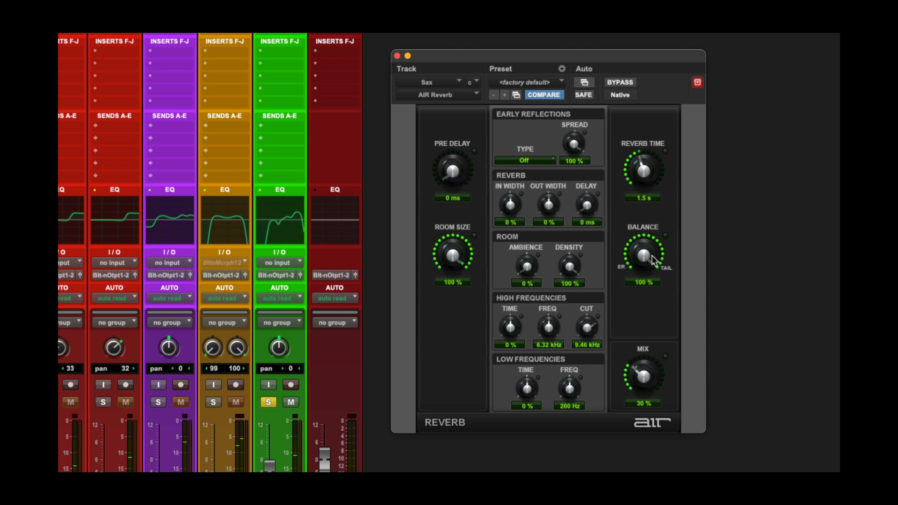
pyautogui.moveTo(653, 259); pyautogui.dragTo(640, 299)
pyautogui.moveTo(644, 241); pyautogui.dragTo(639, 267)
# Sweep the Room Size down and return it to 100%
pyautogui.click(451, 240)
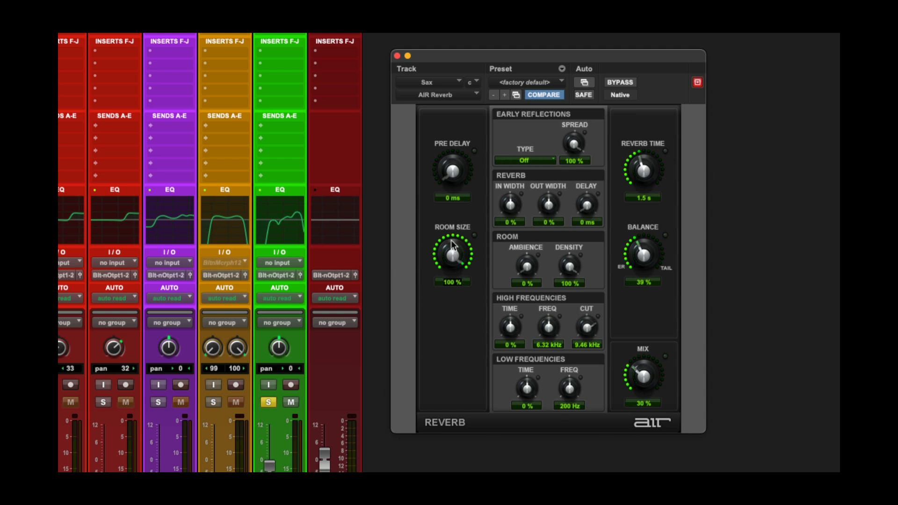
pyautogui.moveTo(450, 240); pyautogui.dragTo(450, 299)
pyautogui.moveTo(453, 243); pyautogui.dragTo(446, 271)
pyautogui.moveTo(447, 255); pyautogui.dragTo(448, 208)
pyautogui.moveTo(452, 257); pyautogui.dragTo(451, 253)
pyautogui.moveTo(450, 254); pyautogui.dragTo(450, 191)
# Raise the Pre Delay to 249 ms, lower it to 30 ms, and return it to 0 ms
pyautogui.moveTo(450, 172)
pyautogui.mouseDown()
pyautogui.moveTo(446, 153)
pyautogui.moveTo(452, 164)
pyautogui.mouseUp()
pyautogui.moveTo(452, 164); pyautogui.dragTo(456, 78)
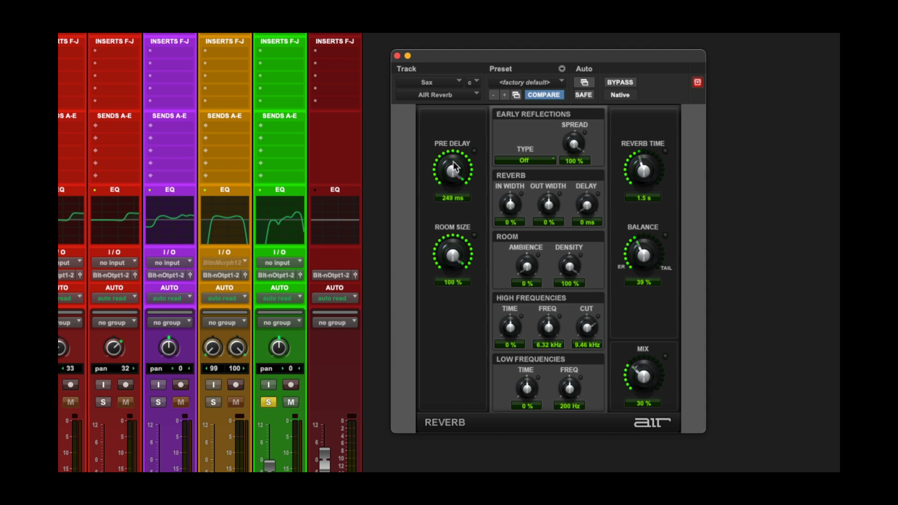
pyautogui.moveTo(452, 182); pyautogui.dragTo(450, 257)
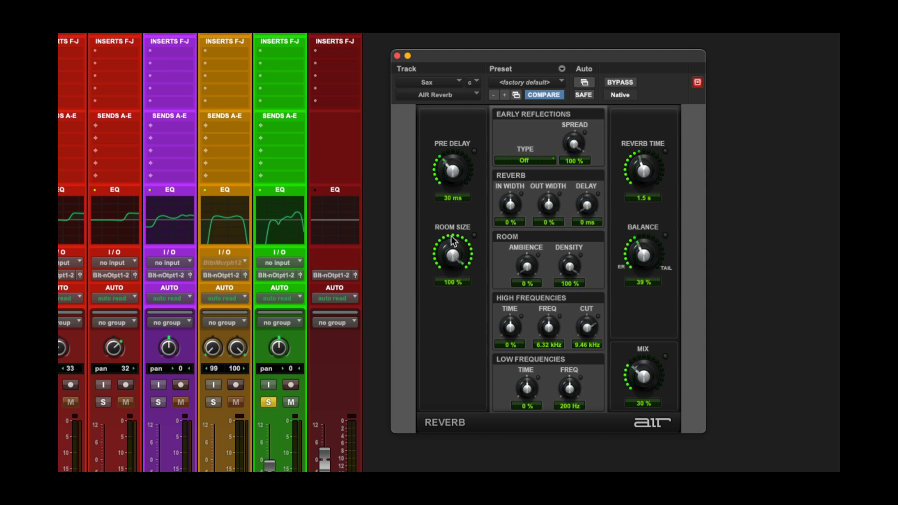
pyautogui.moveTo(448, 164); pyautogui.dragTo(442, 218)
# Set the Balance to 33% and the early reflections Spread to 93%, leaving the reflection type Off
pyautogui.moveTo(631, 246); pyautogui.dragTo(638, 260)
pyautogui.click(546, 161)
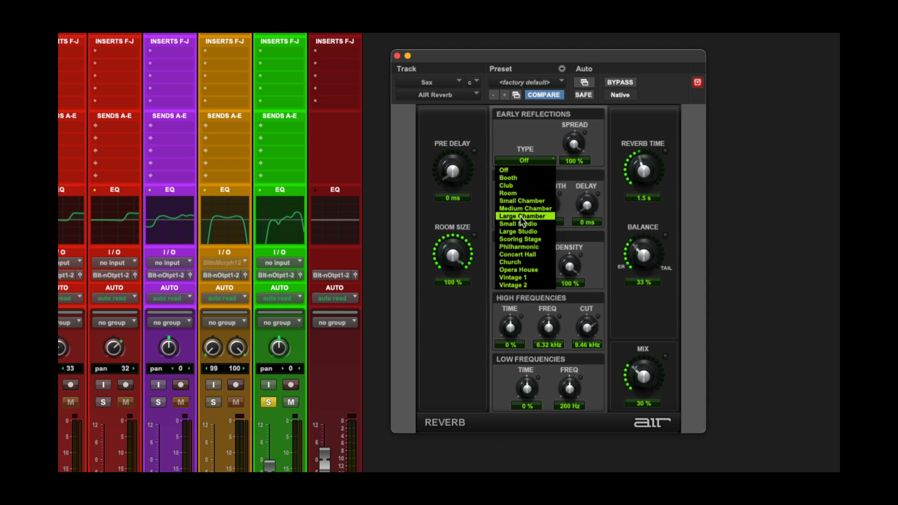
pyautogui.click(528, 128)
pyautogui.moveTo(563, 145)
pyautogui.mouseDown()
pyautogui.moveTo(572, 174)
pyautogui.moveTo(565, 183)
pyautogui.moveTo(567, 153)
pyautogui.mouseUp()
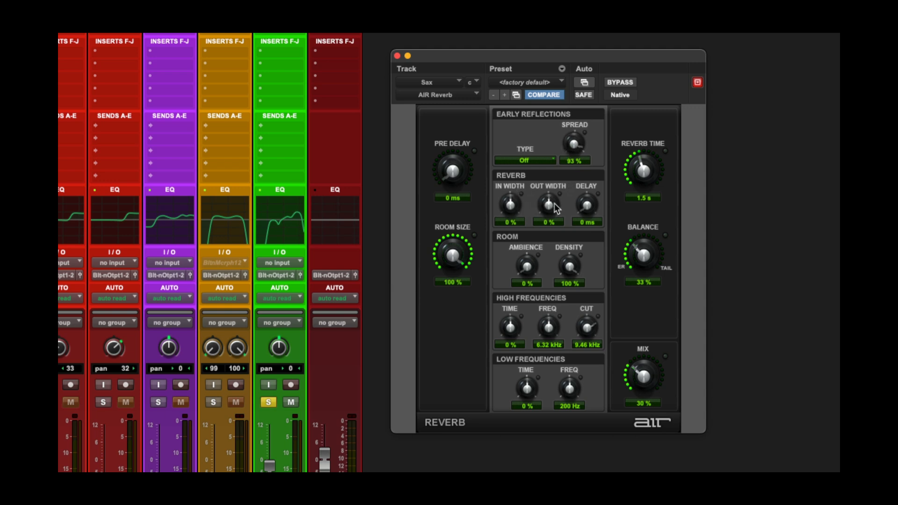
# Set the room's Ambience to 1% and its Density to 91%
pyautogui.moveTo(588, 205)
pyautogui.mouseDown()
pyautogui.moveTo(583, 168)
pyautogui.moveTo(575, 209)
pyautogui.mouseUp()
pyautogui.moveTo(527, 271); pyautogui.dragTo(527, 231)
pyautogui.moveTo(527, 266); pyautogui.dragTo(516, 300)
pyautogui.moveTo(577, 270); pyautogui.dragTo(571, 249)
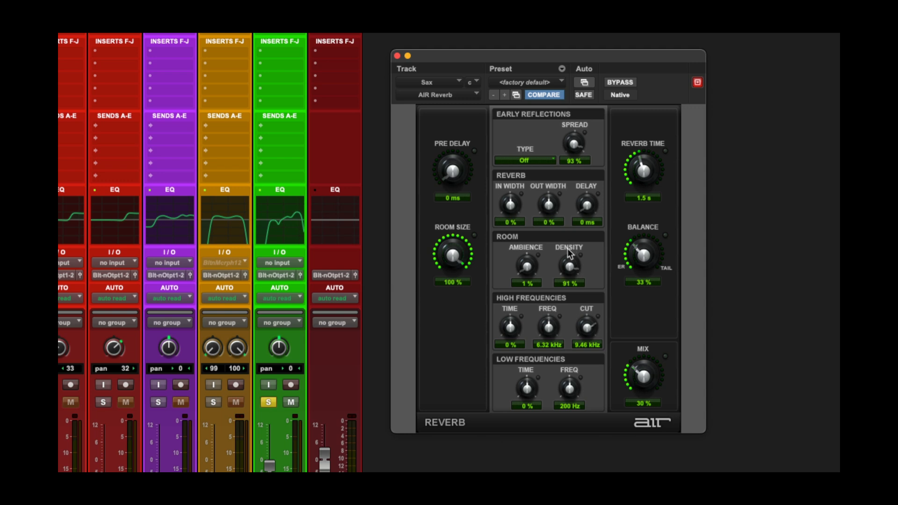